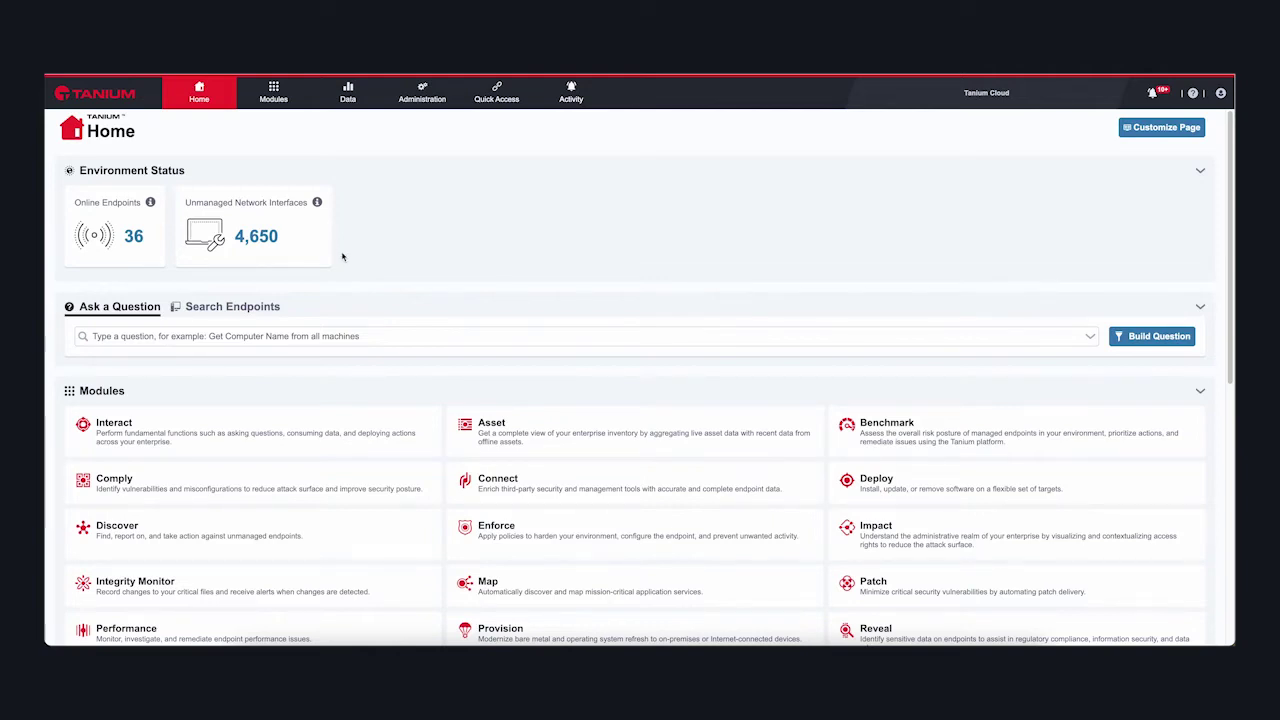
Step: Search endpoints for 'starl' and open the starfsmadur.asgard.lemminglab.com endpoint's details
click(257, 308)
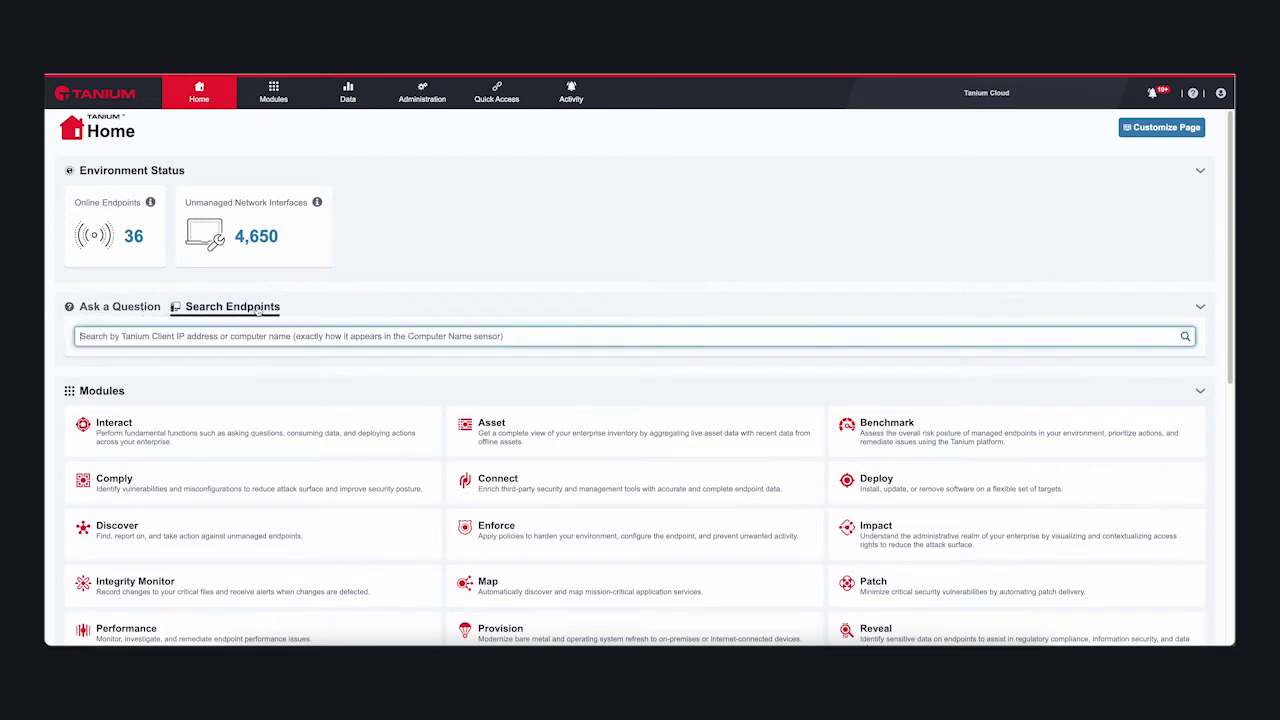
text(starl)
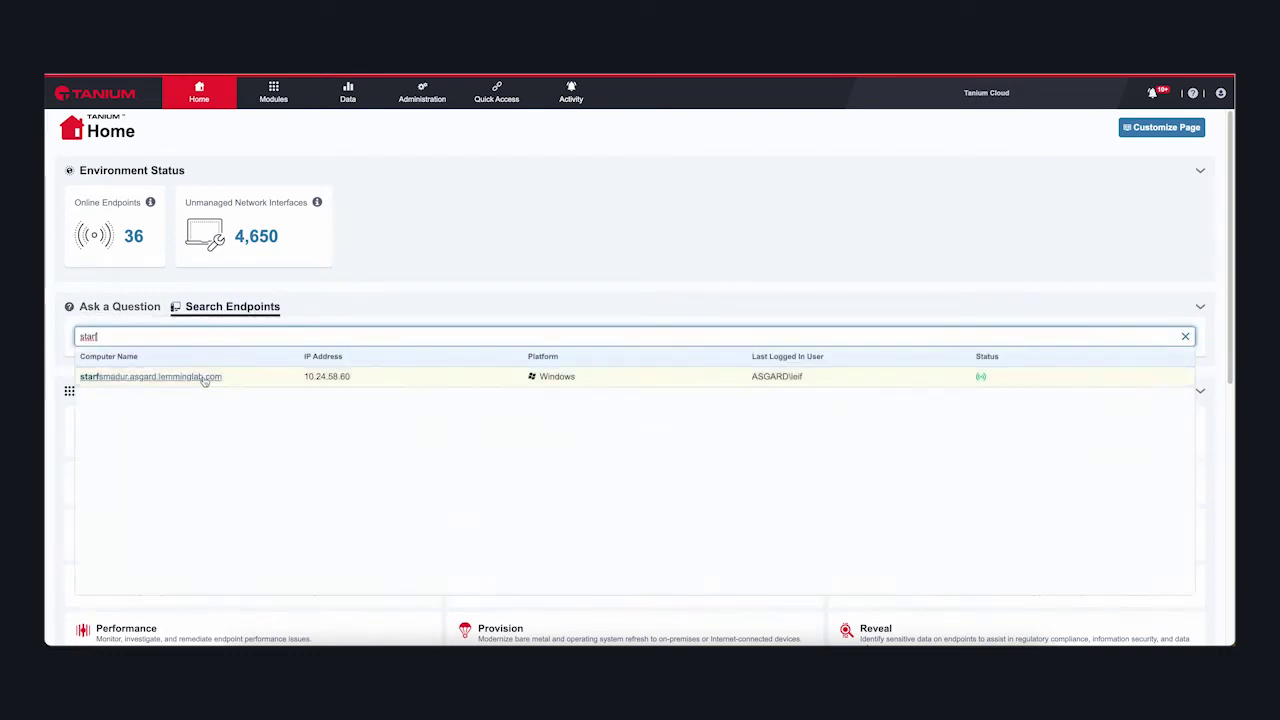
click(210, 376)
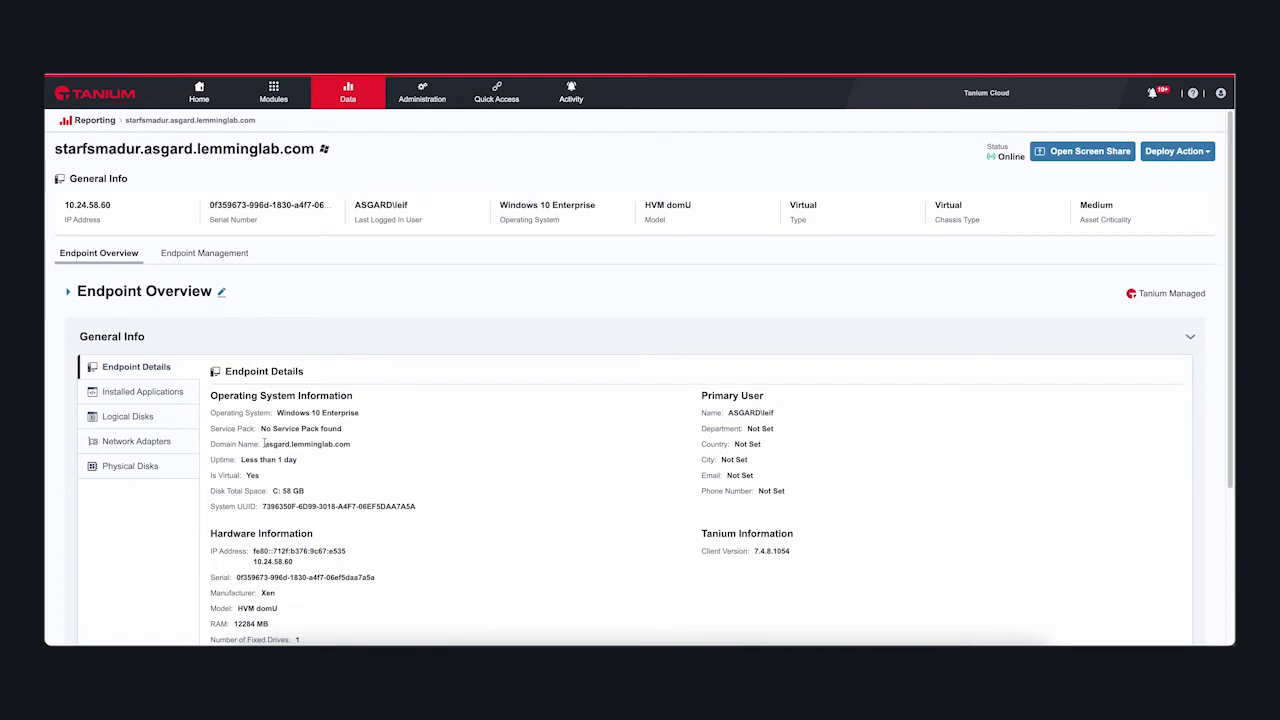
Step: Review the endpoint's installed applications list, then return to its general details
click(145, 392)
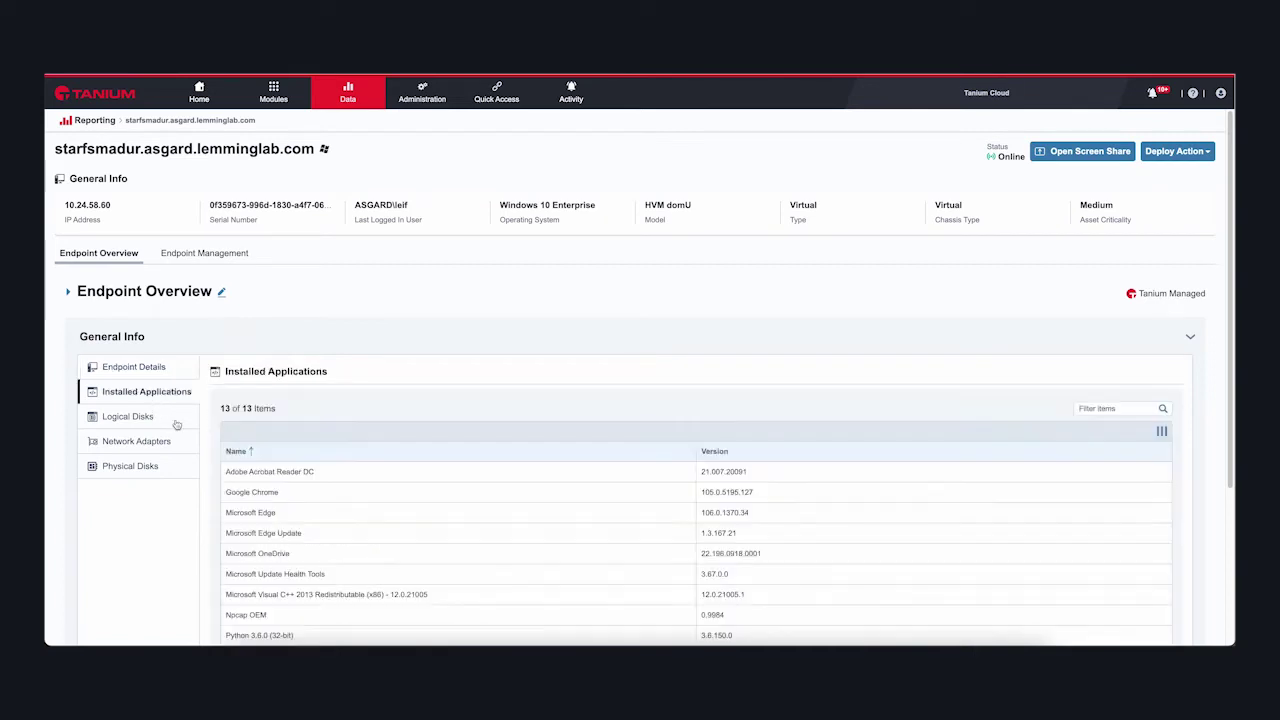
scroll(451, 519, down, 3)
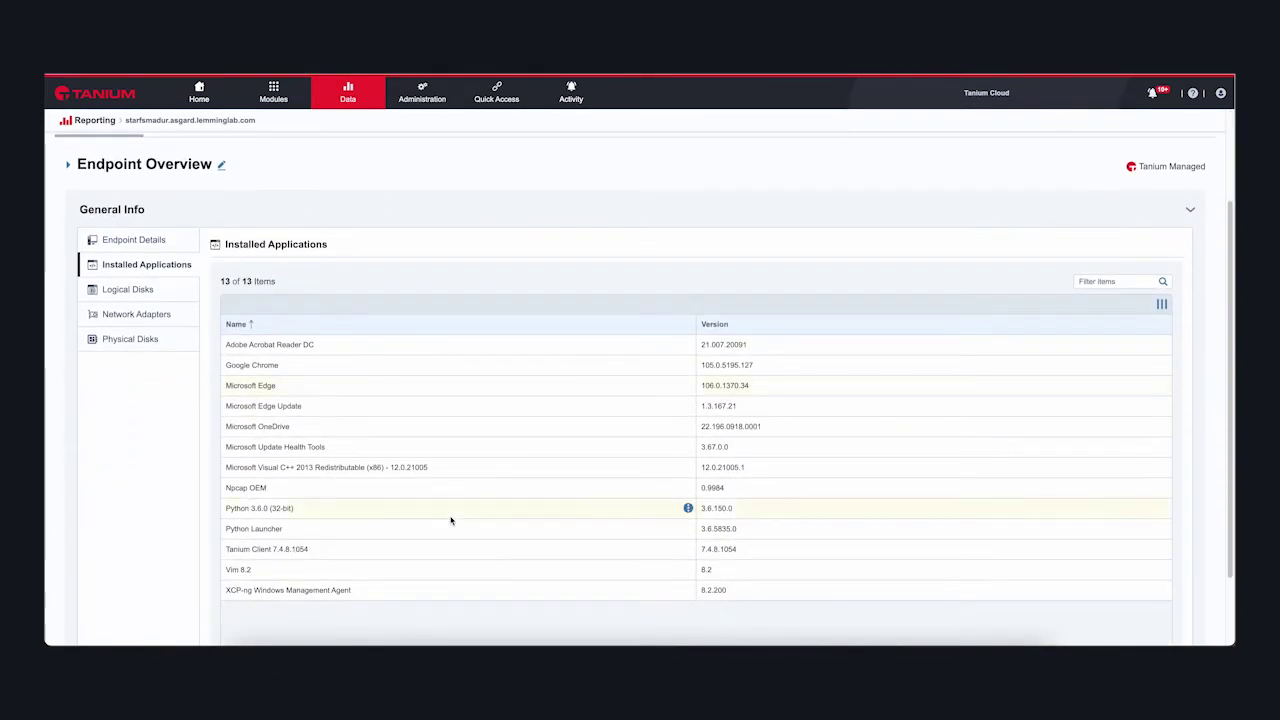
scroll(451, 519, up, 2)
scroll(451, 519, up, 1)
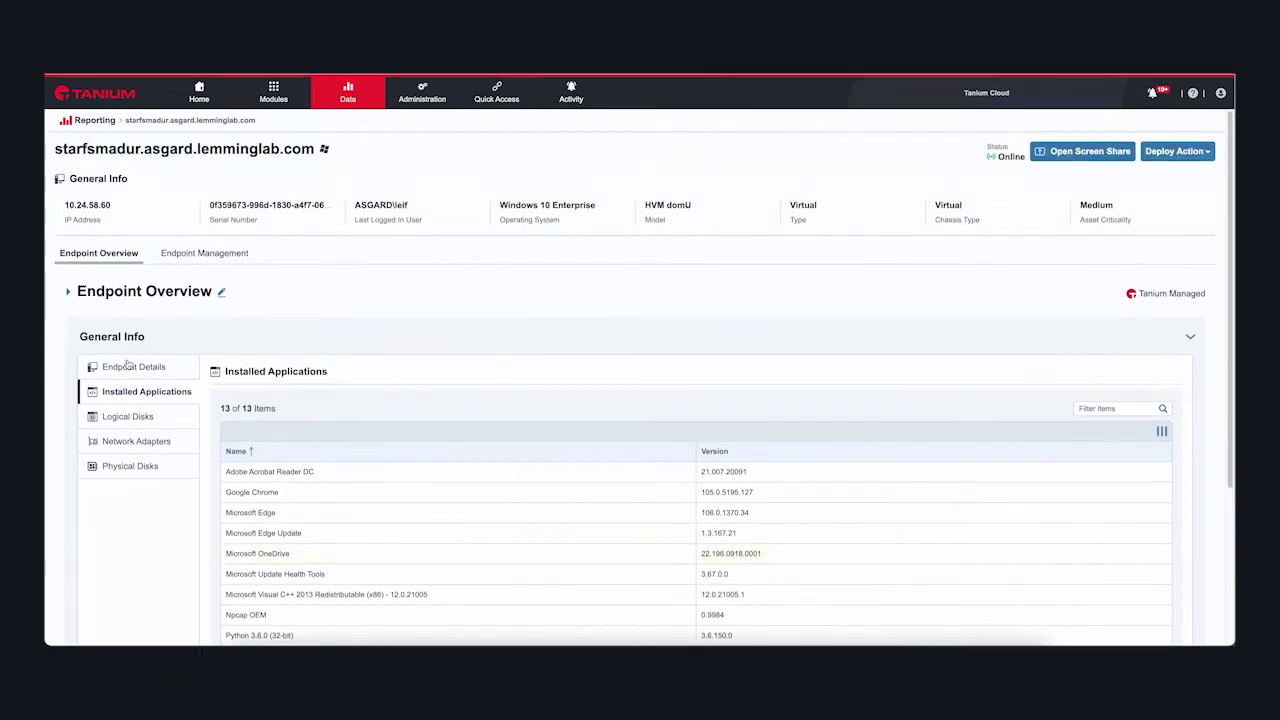
click(131, 367)
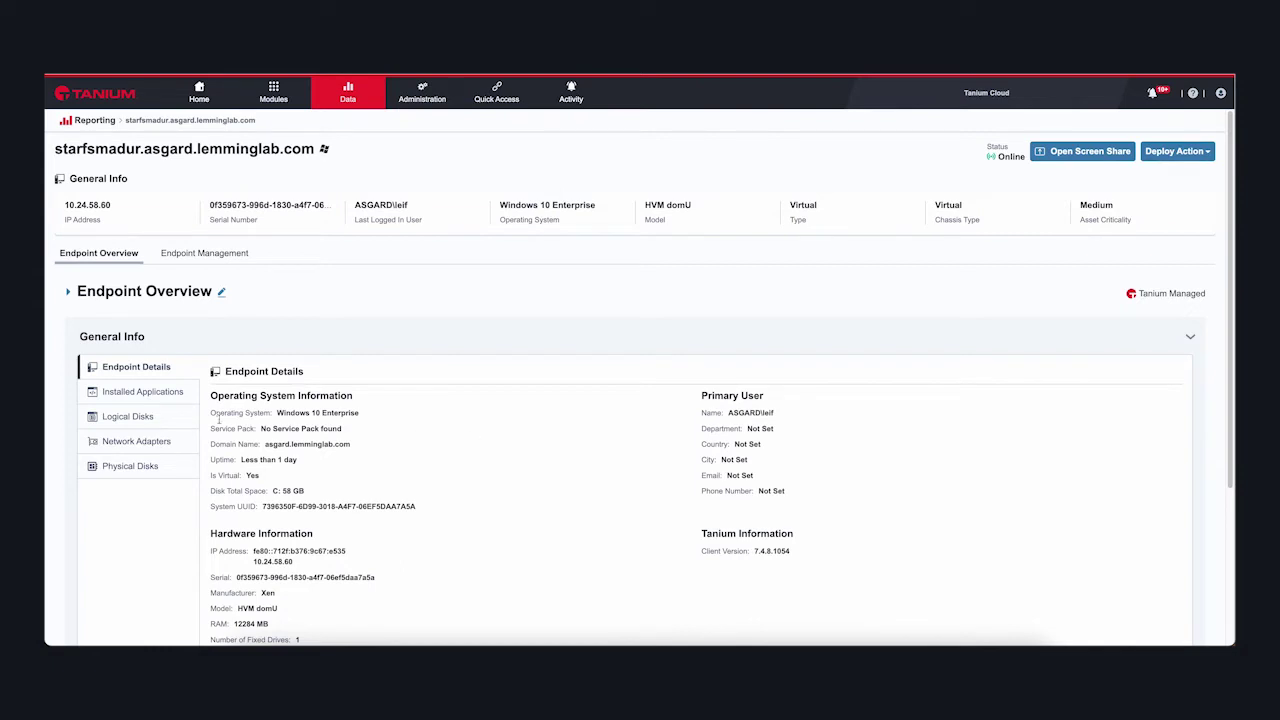
Step: View the endpoint's logical disks, network adapters and physical disks, then return to general details
click(188, 420)
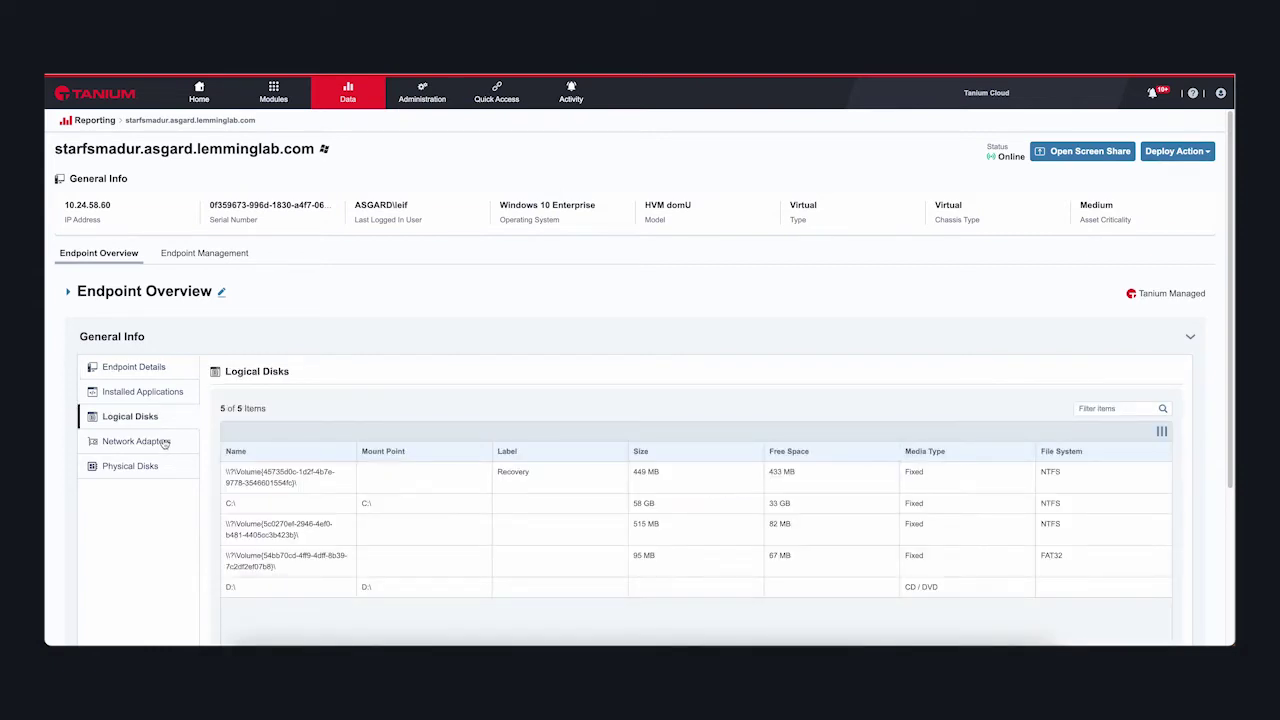
click(164, 442)
click(150, 464)
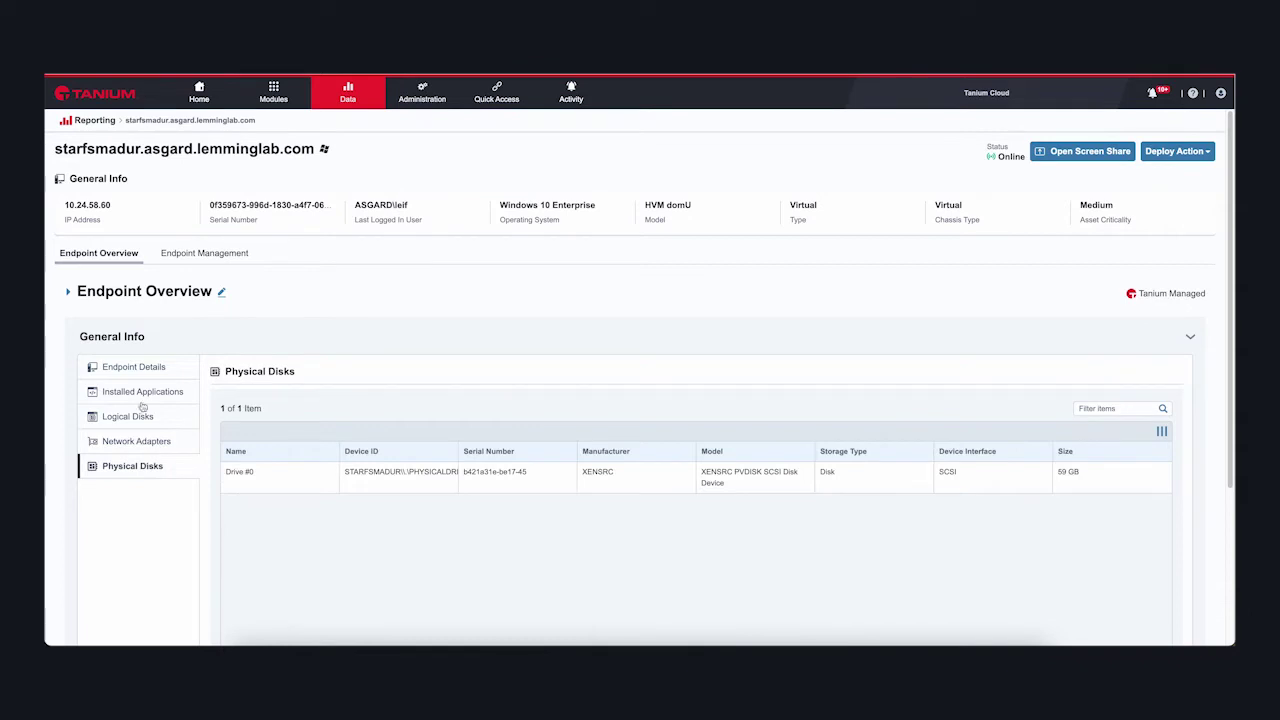
click(140, 370)
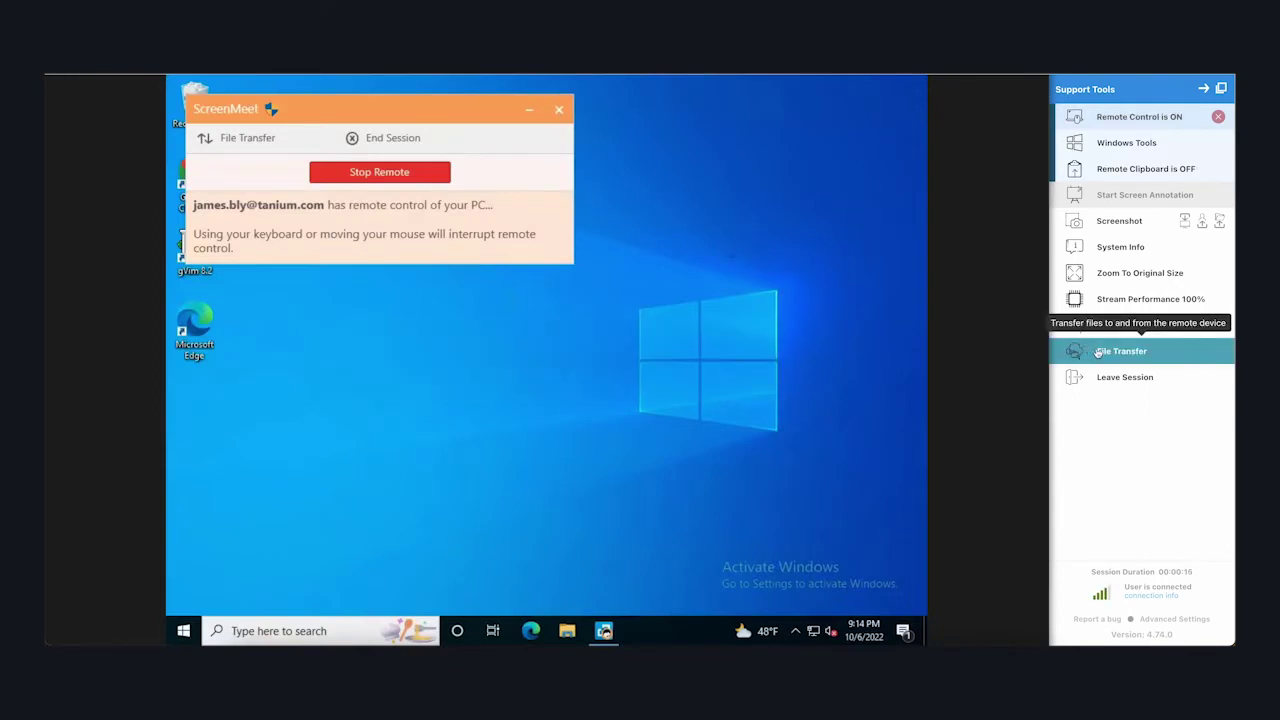
Step: Check File Transfer, scroll through the remote PC's System Info, then bring up Windows Tools
click(1103, 352)
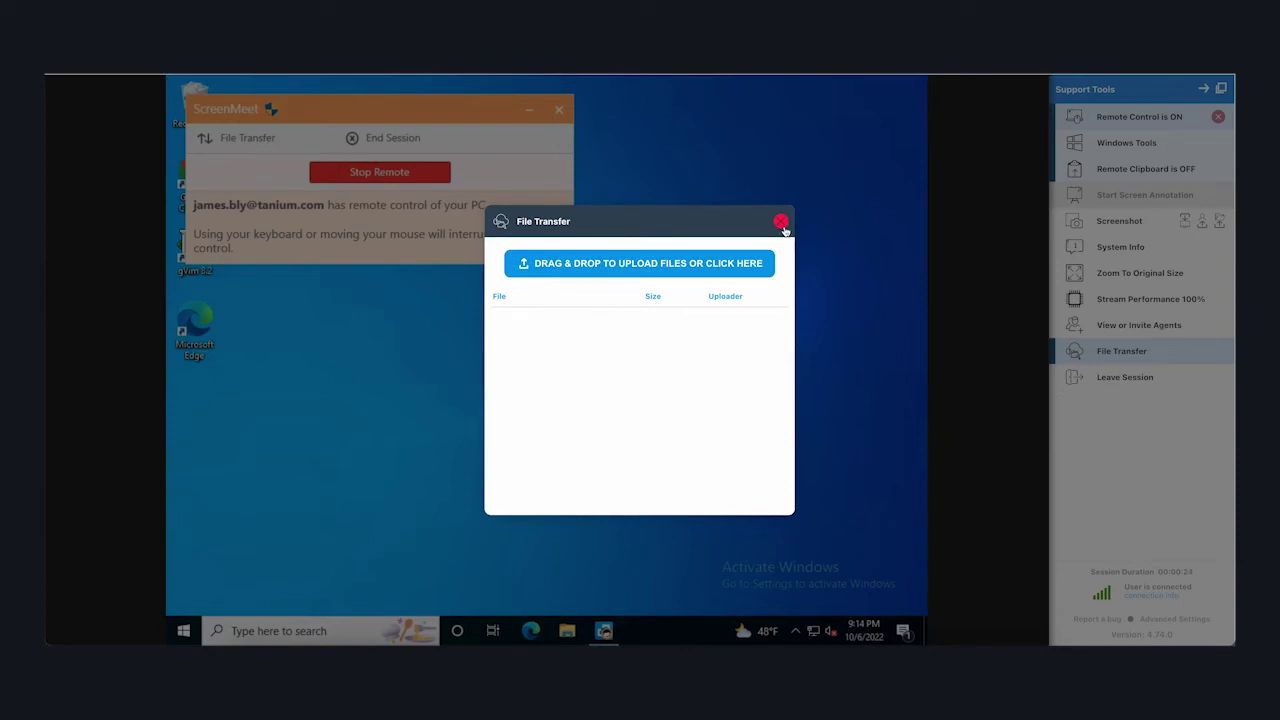
click(781, 222)
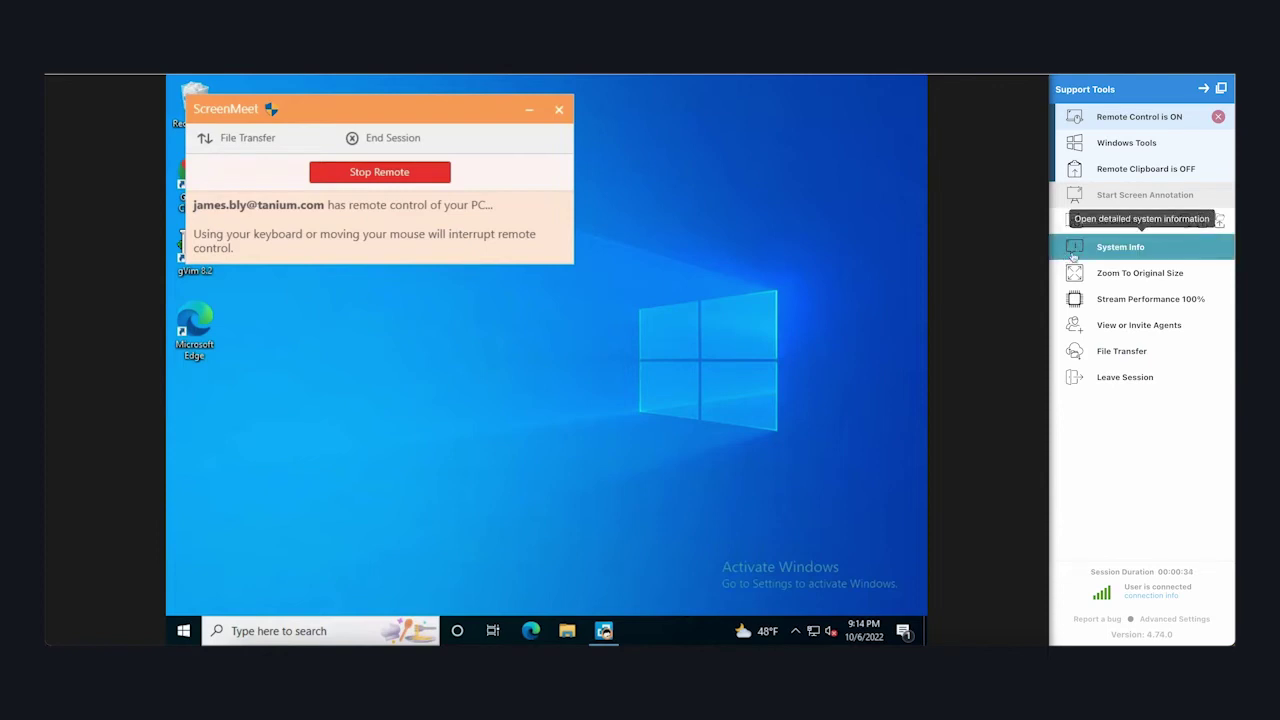
click(1080, 252)
scroll(1008, 279, down, 3)
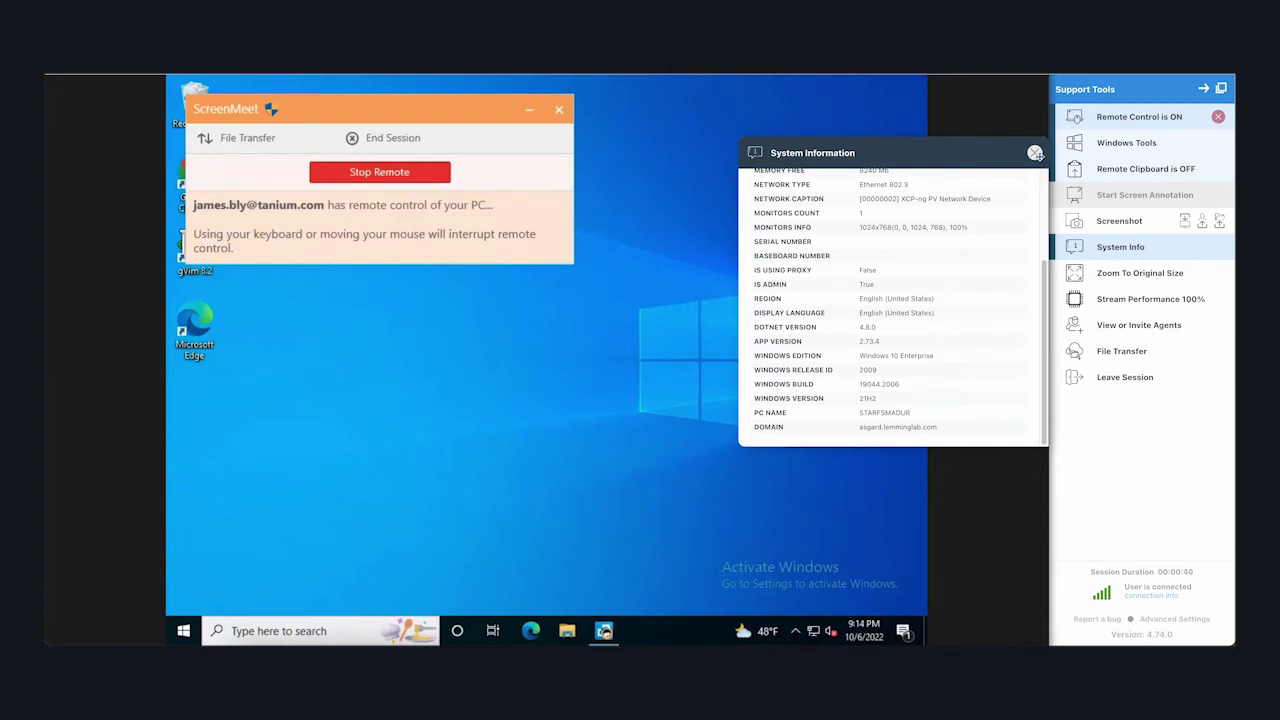
click(1036, 155)
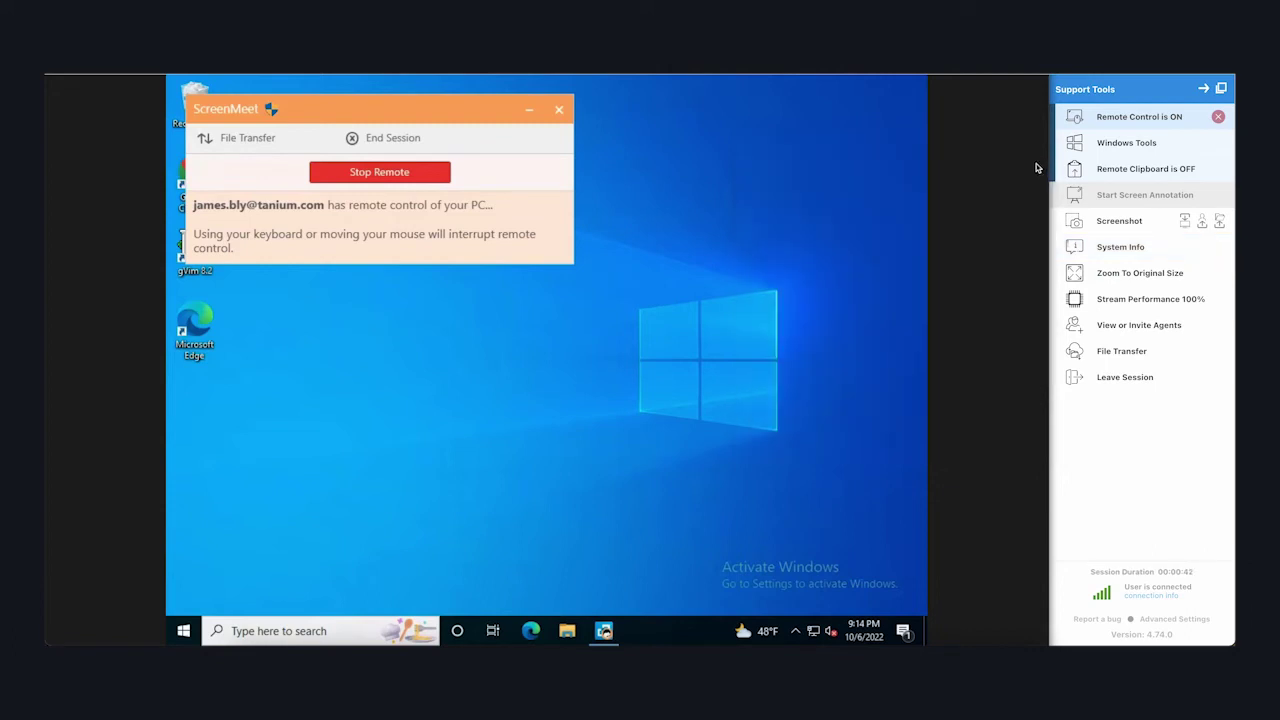
click(1099, 147)
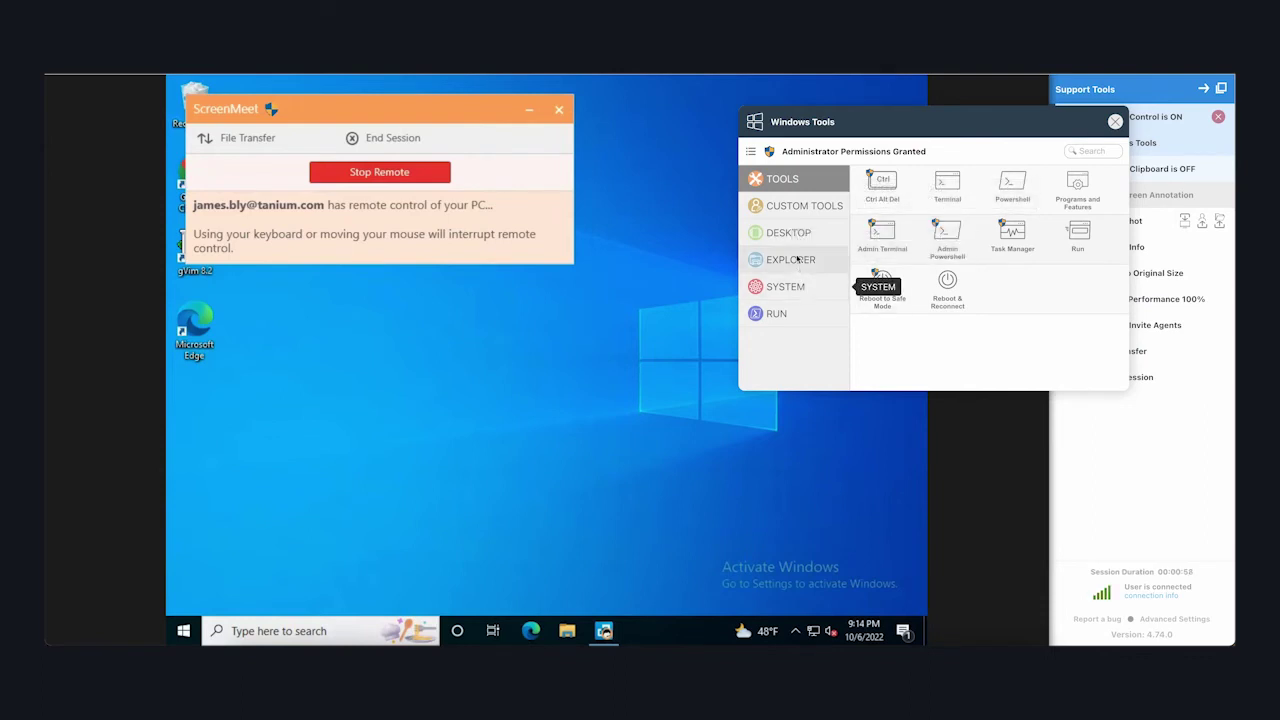
Step: Browse the Desktop, System and Custom Tools categories, run IPConfig and close its output window
click(788, 232)
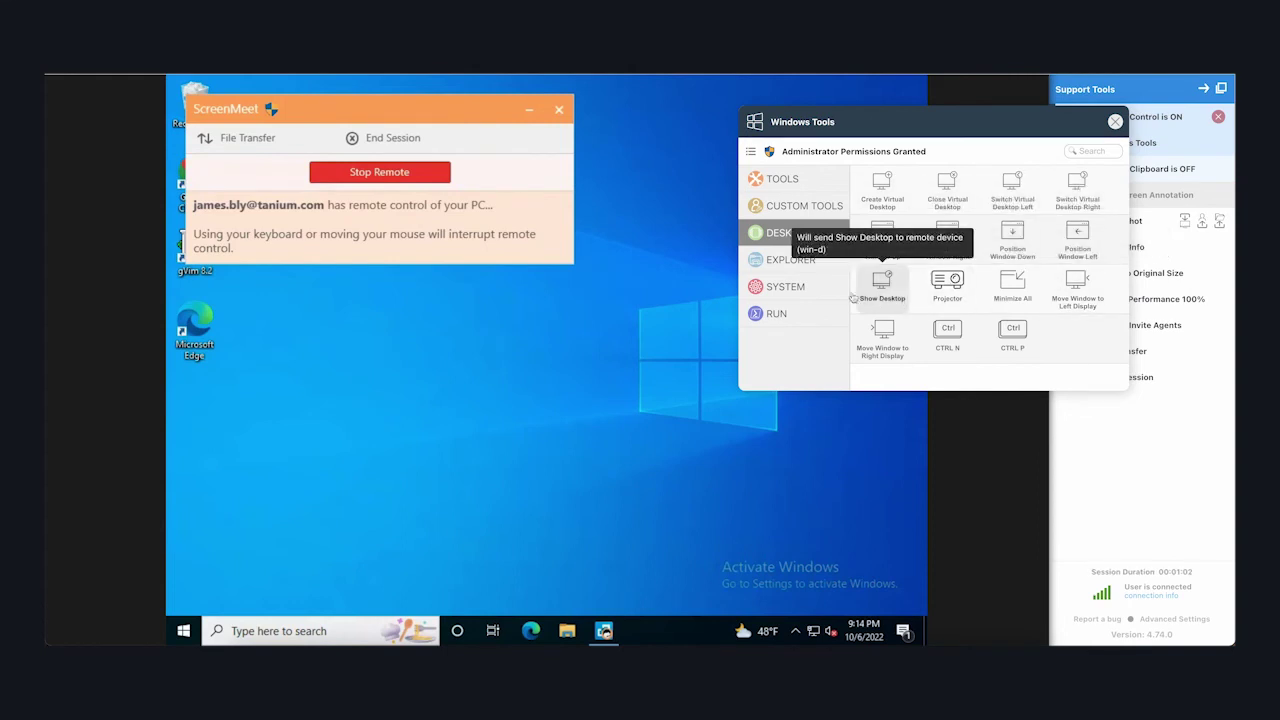
click(804, 292)
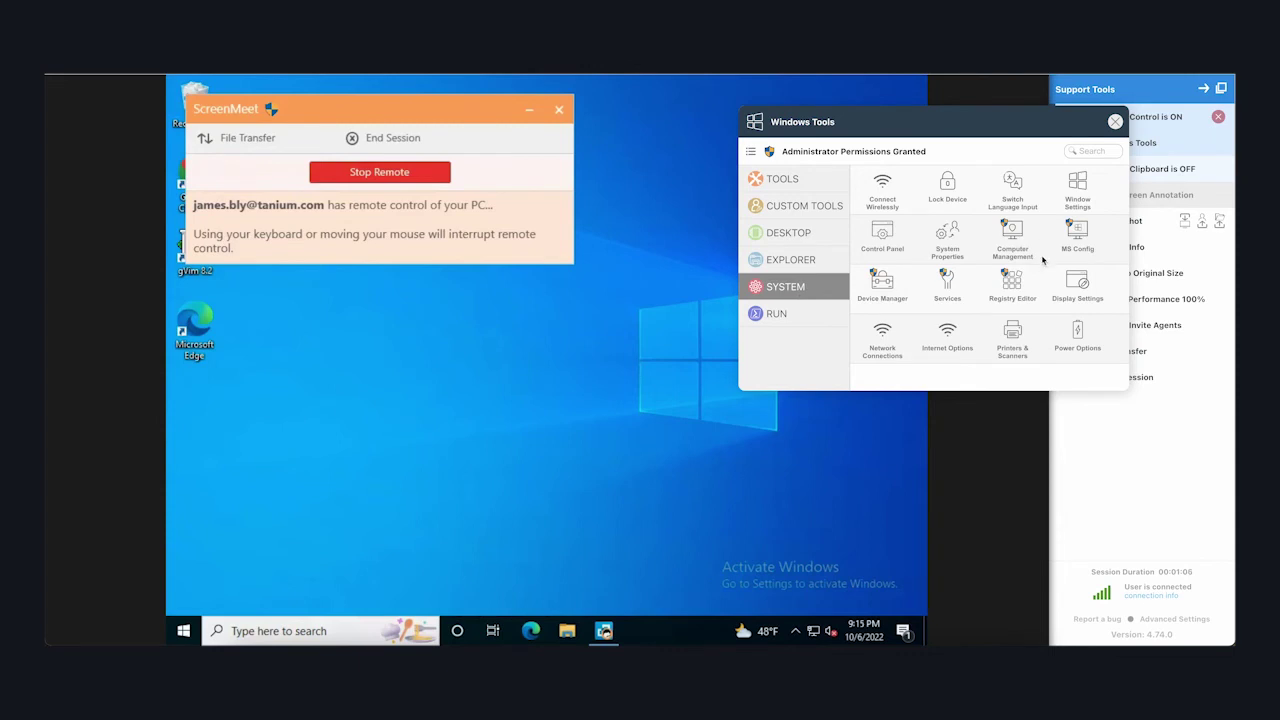
click(823, 212)
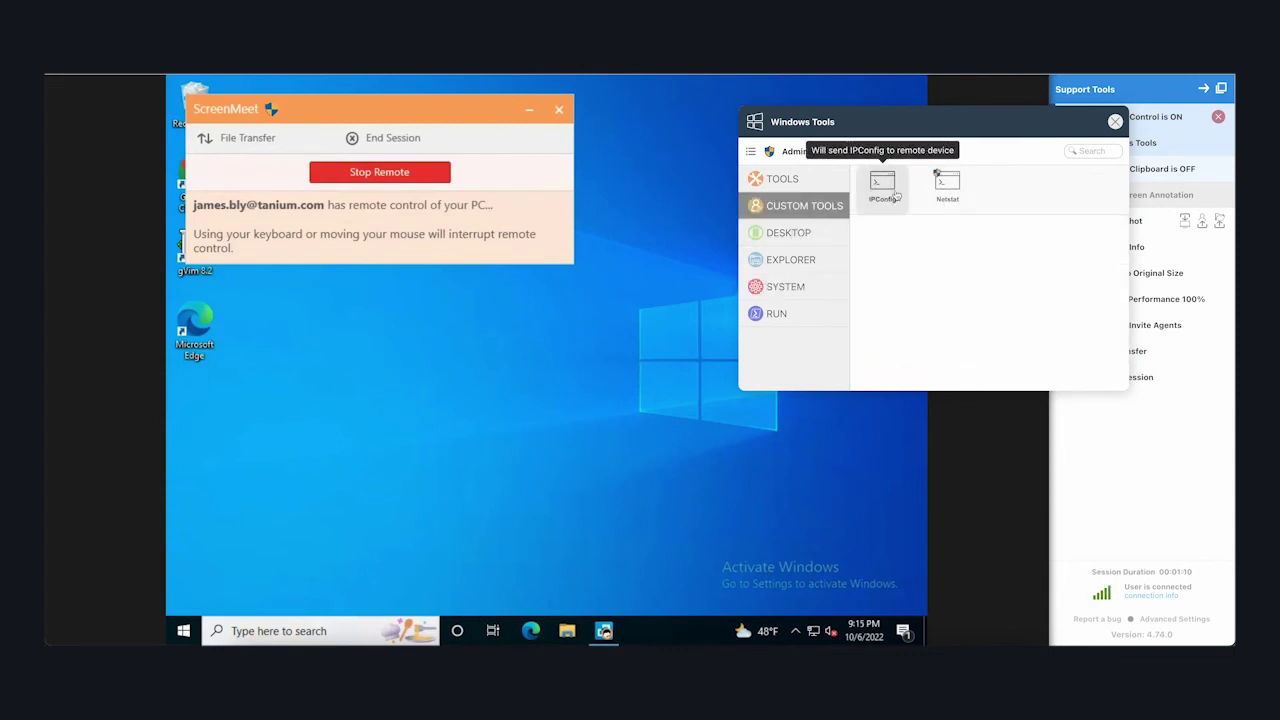
click(883, 188)
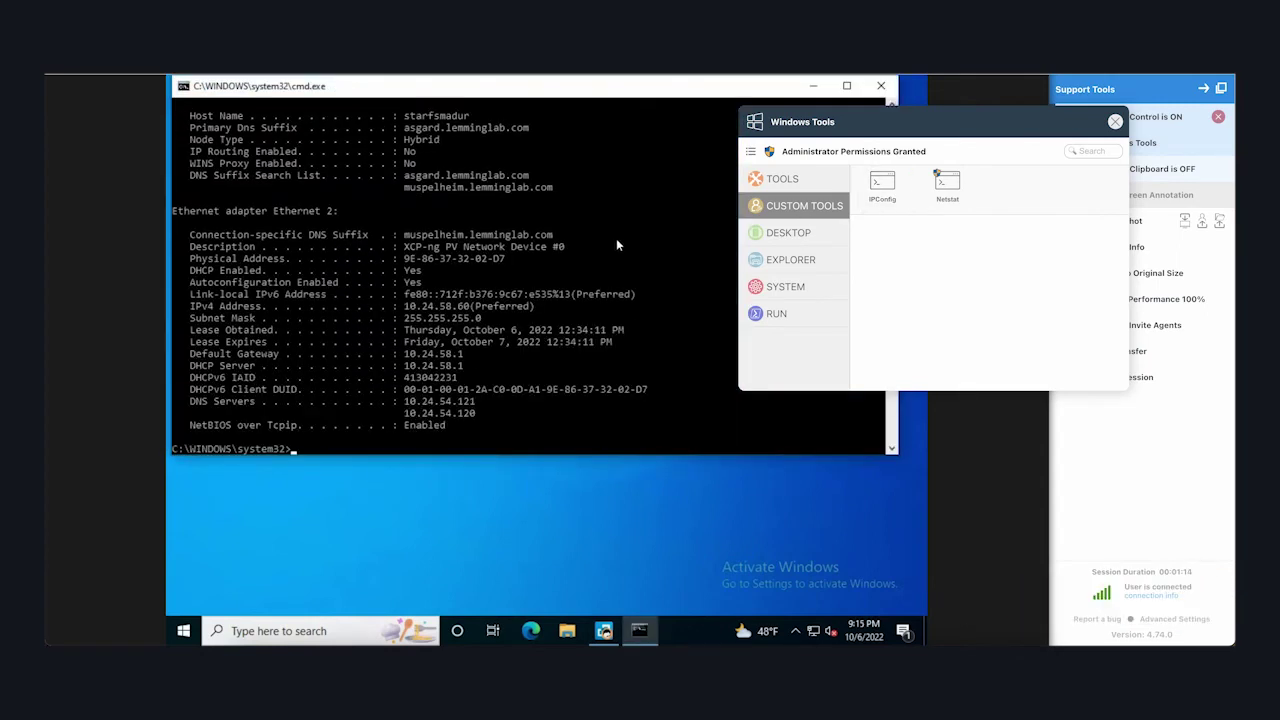
click(880, 88)
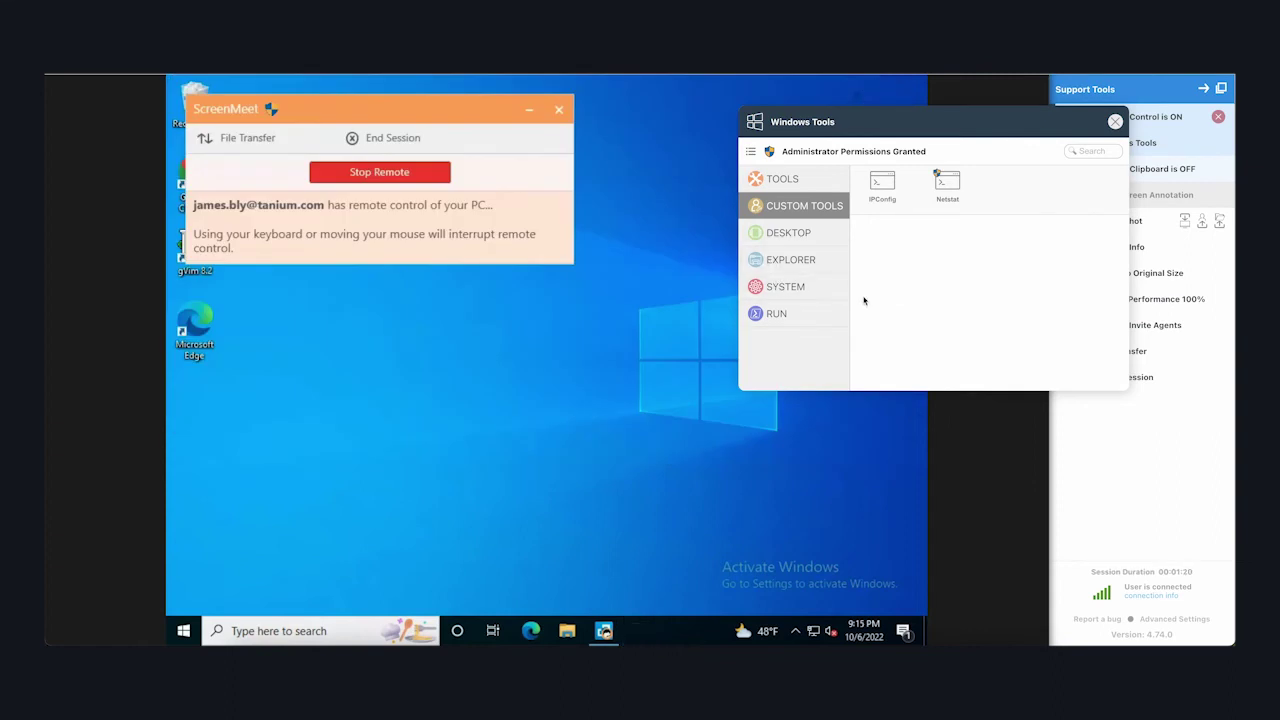
Step: Return to the general tools, close the Windows Tools panel and leave the remote session
click(785, 178)
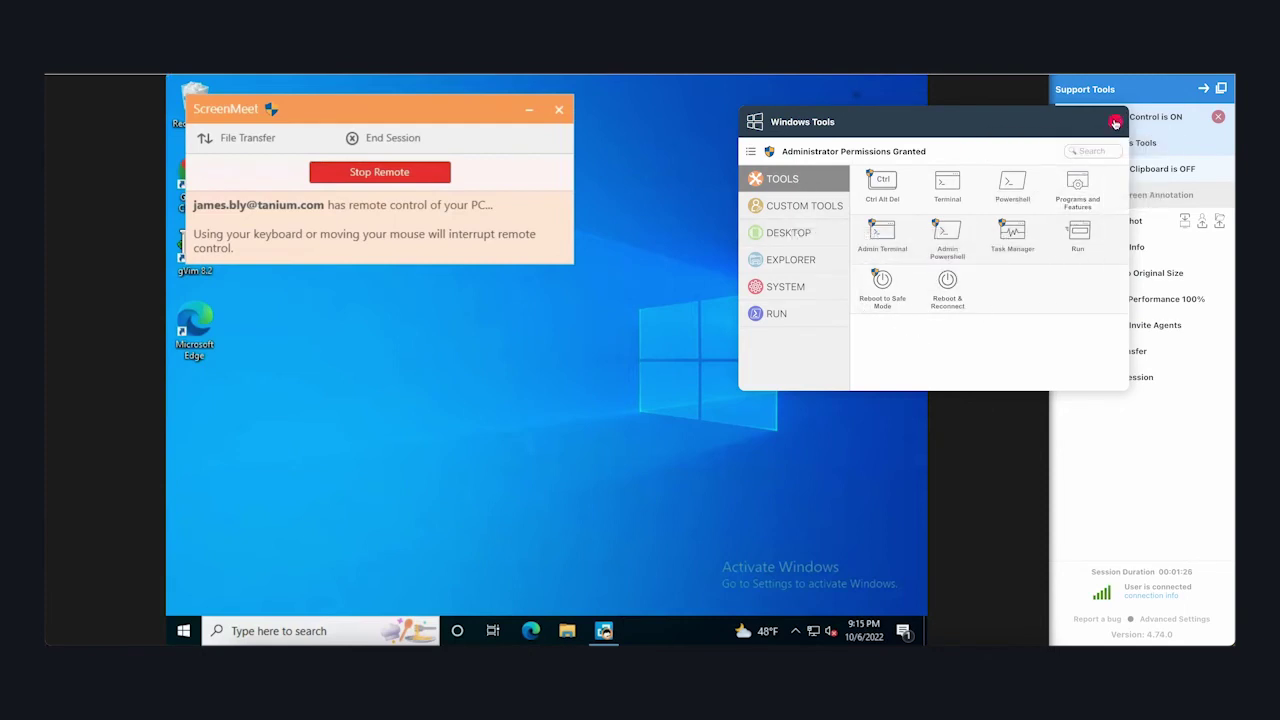
click(1115, 122)
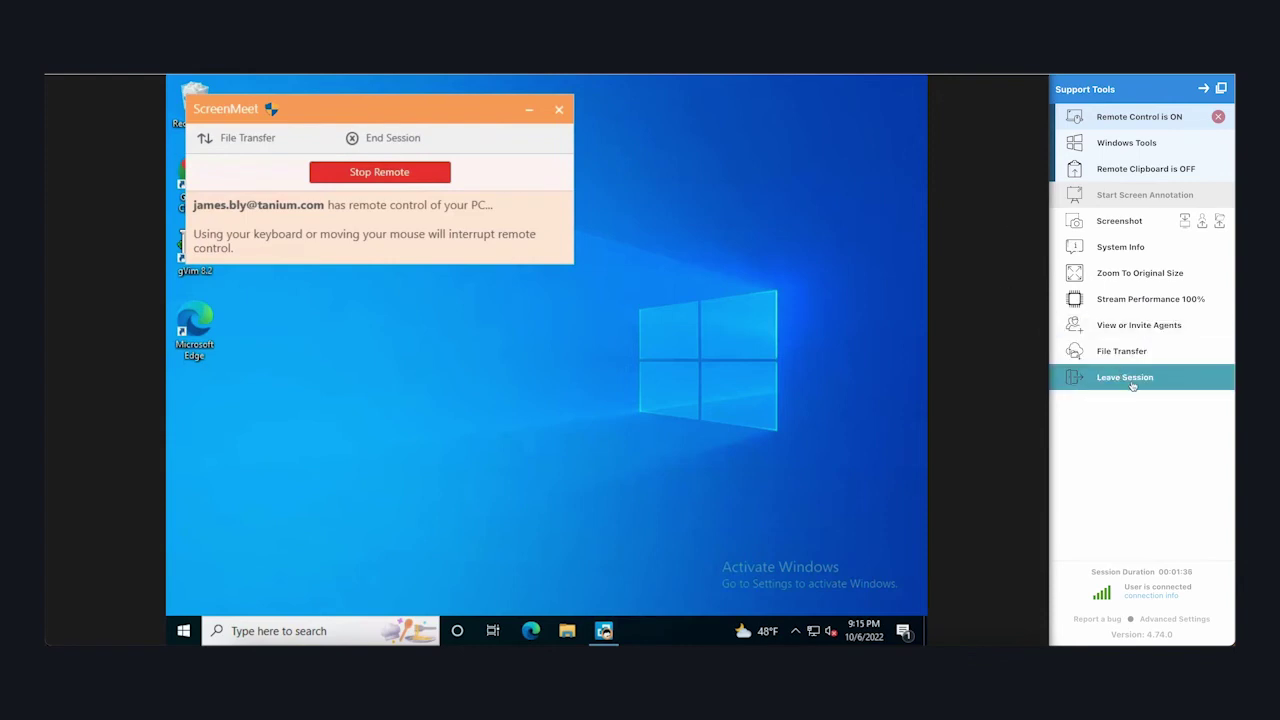
click(1132, 384)
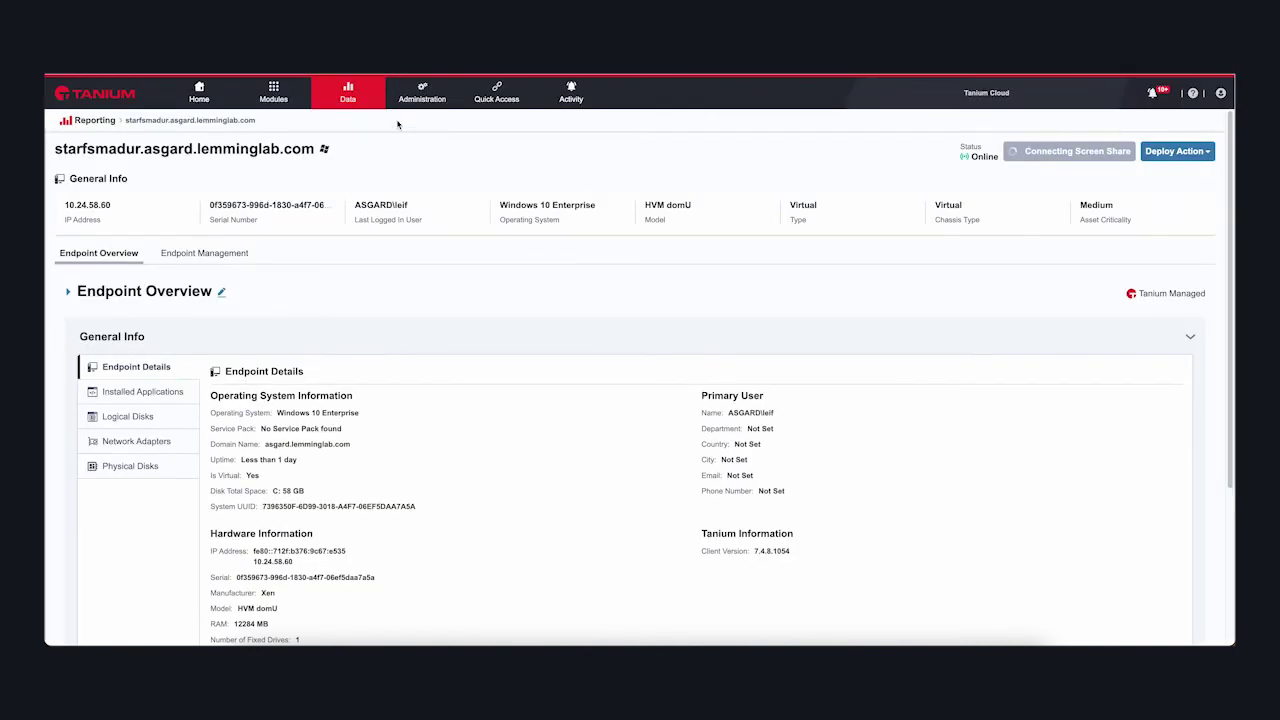
Step: Open Tanium's Administration menu
click(395, 98)
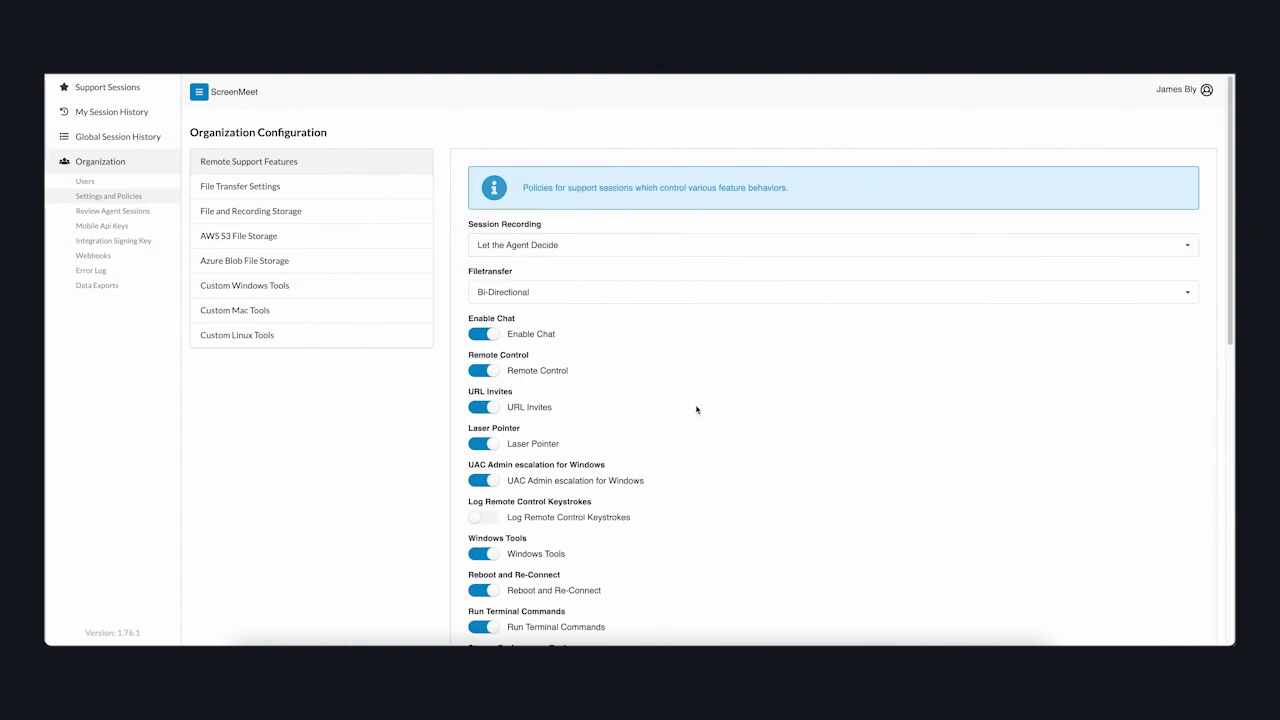
Step: View File and Recording Storage settings, then scroll through the Remote Support Features policy toggles
mouse_move(535, 224)
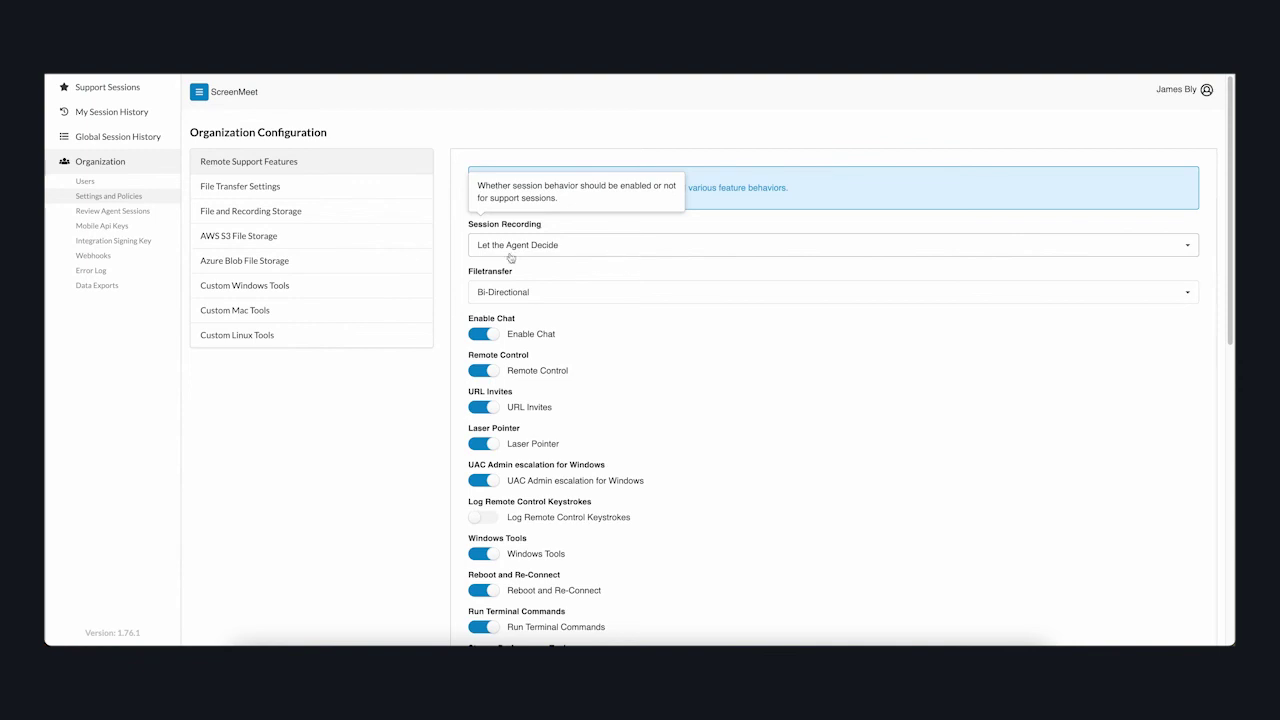
click(306, 214)
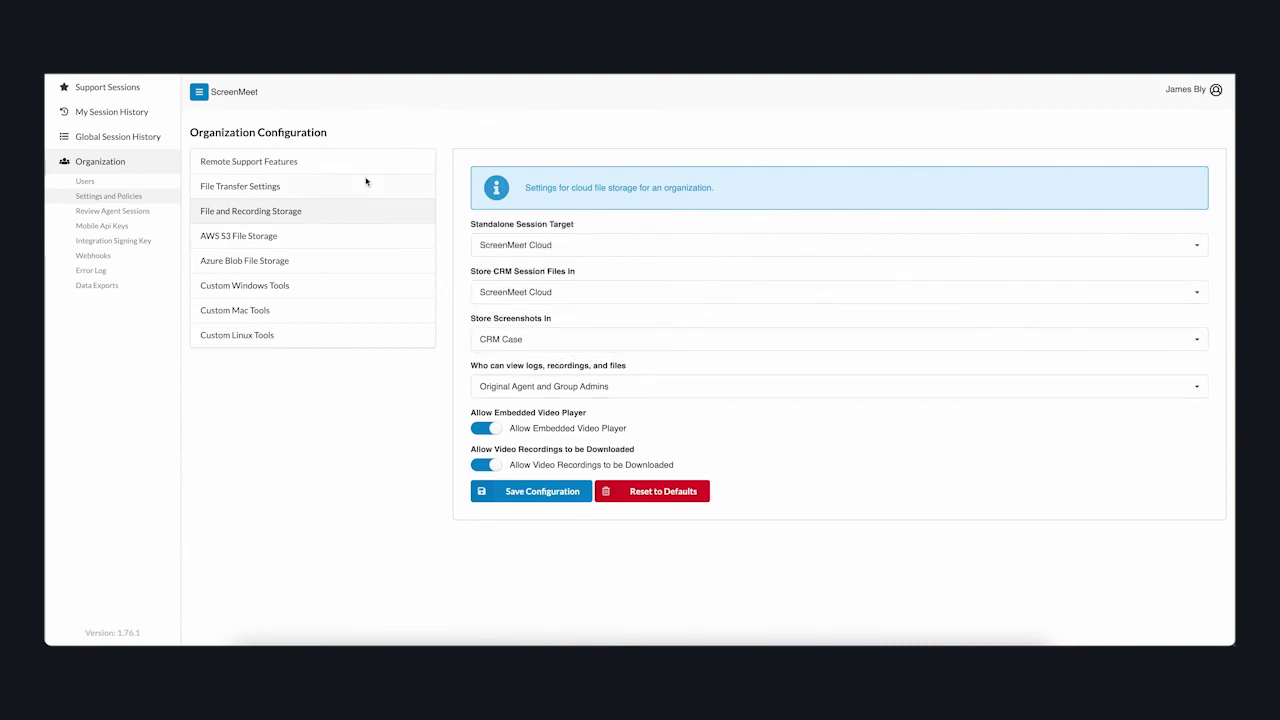
click(286, 163)
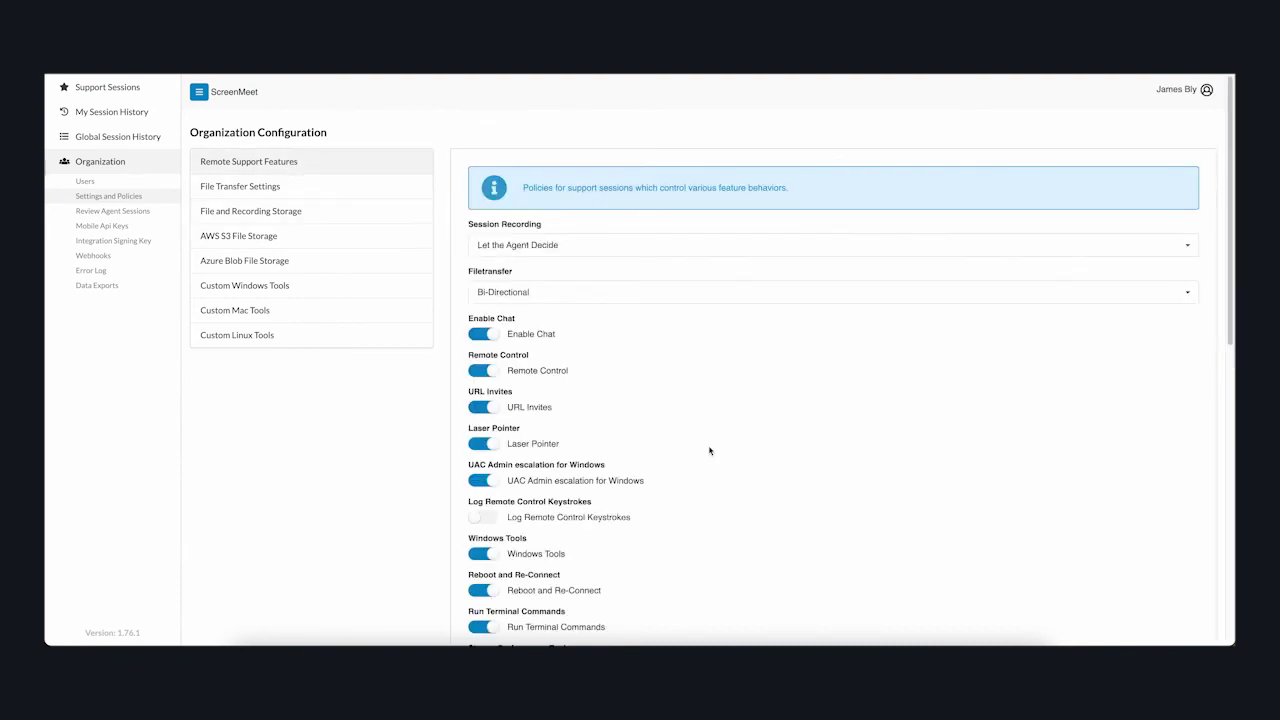
scroll(709, 449, down, 3)
scroll(758, 455, down, 10)
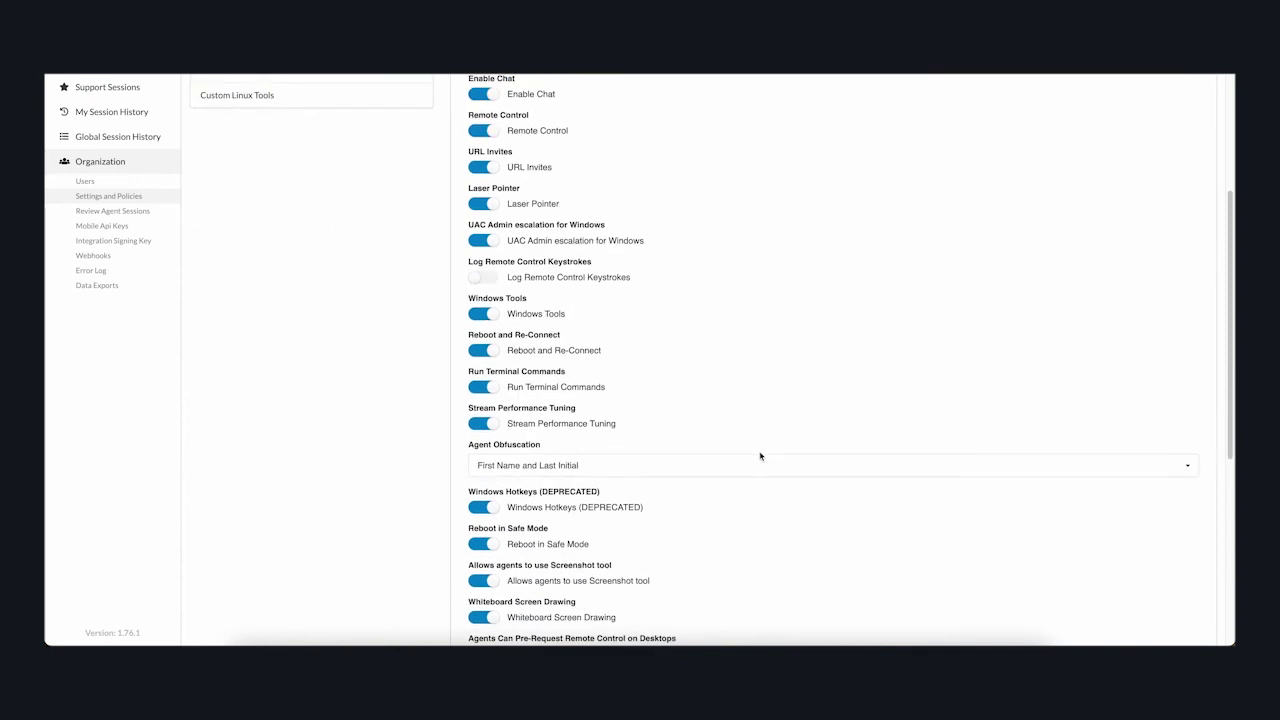